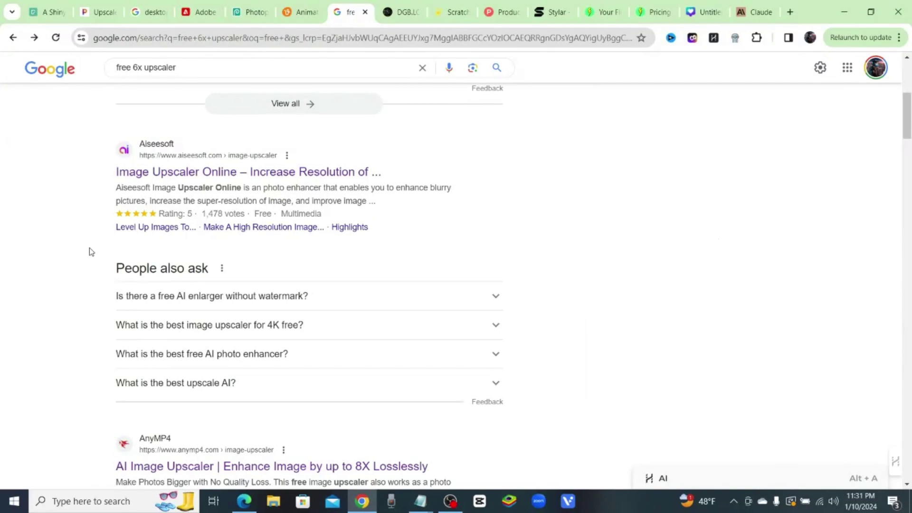
Browse the search results and open the Aiseesoft Image Upscaler Online result.
scroll(92, 251, "down", 5)
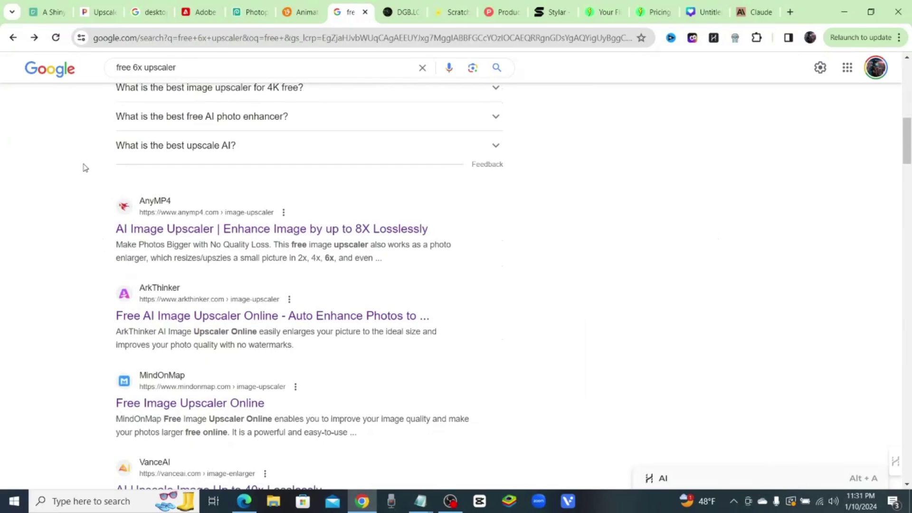
scroll(83, 167, "down", 4)
scroll(84, 169, "up", 6)
scroll(82, 171, "up", 5)
scroll(81, 179, "down", 2)
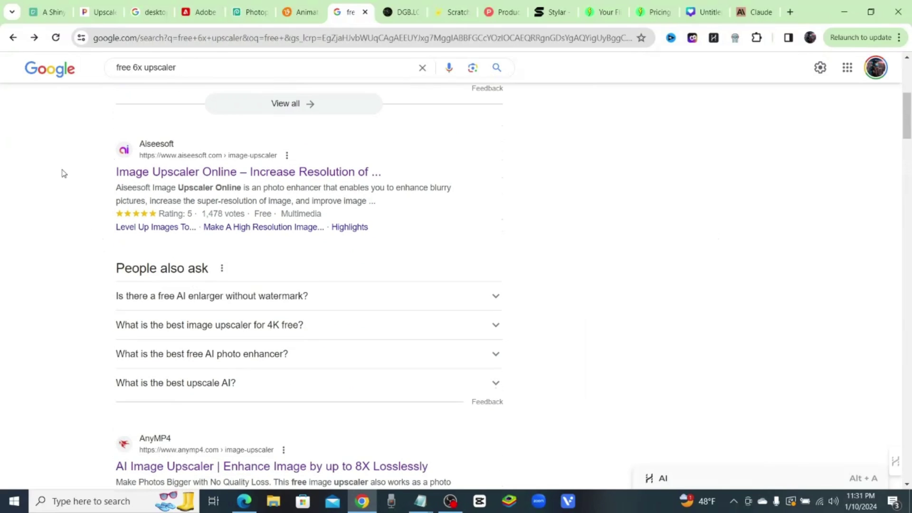
scroll(113, 186, "down", 1)
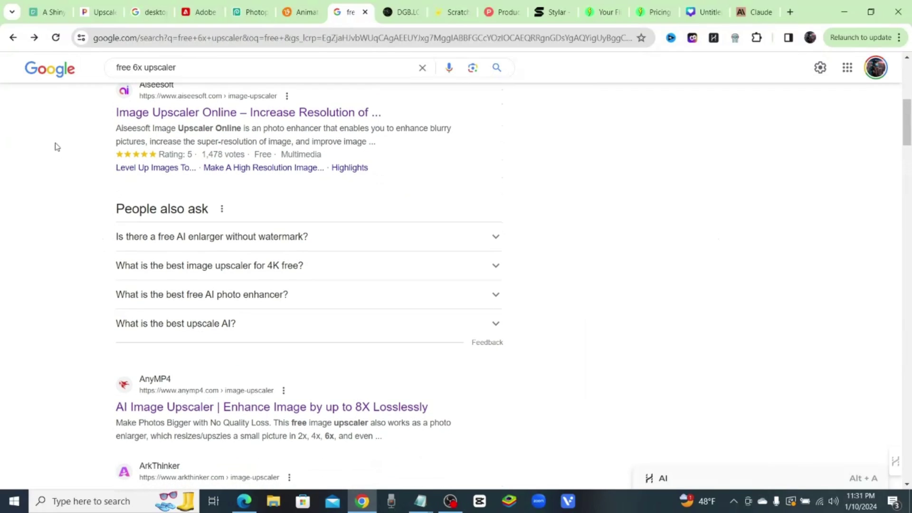
left_click(361, 112)
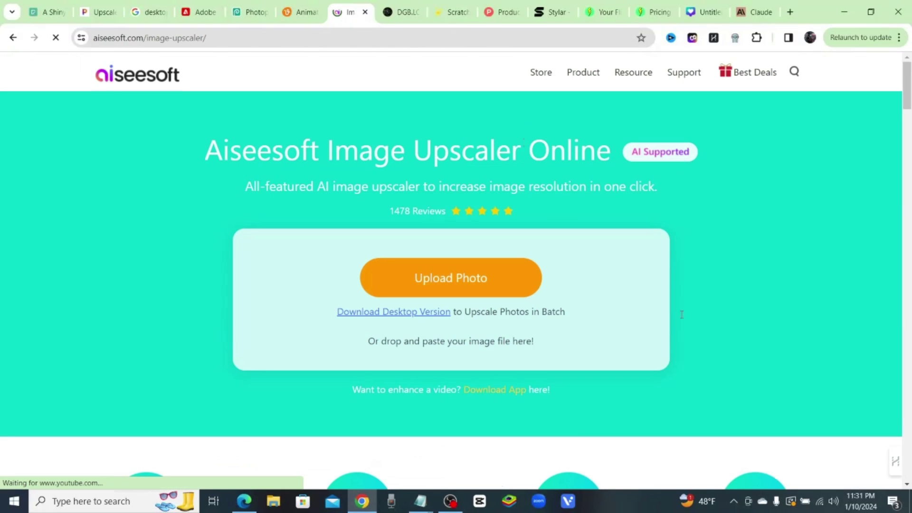
Upload the avocado image to Aiseesoft and attempt an 8x upscale, dismissing the upgrade notice.
left_click(483, 291)
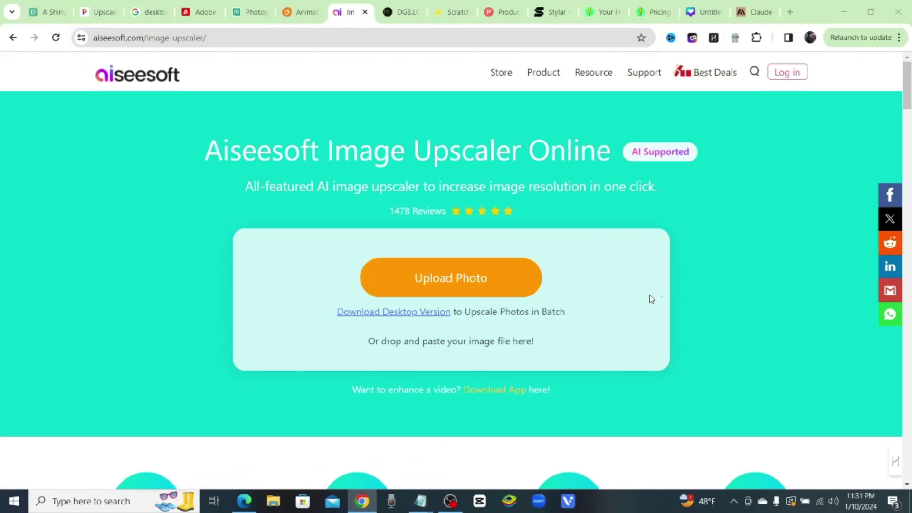
left_click(293, 191)
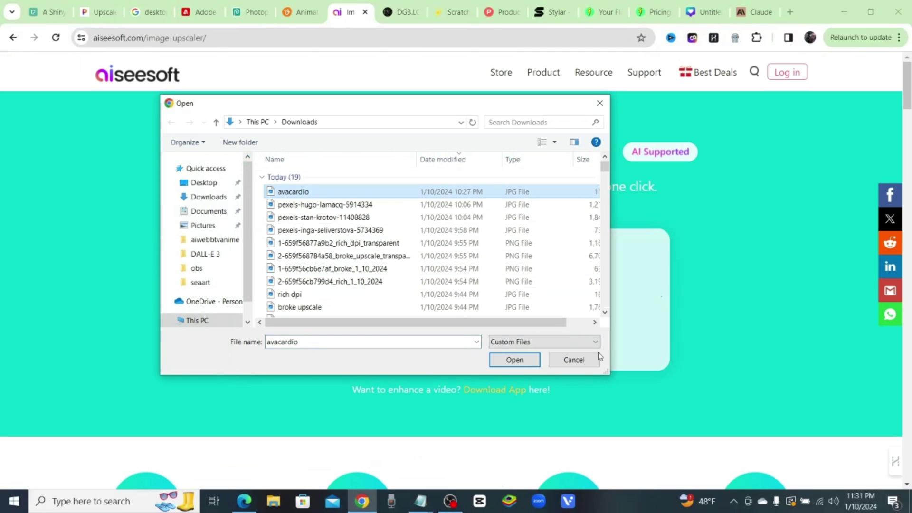
left_click(523, 360)
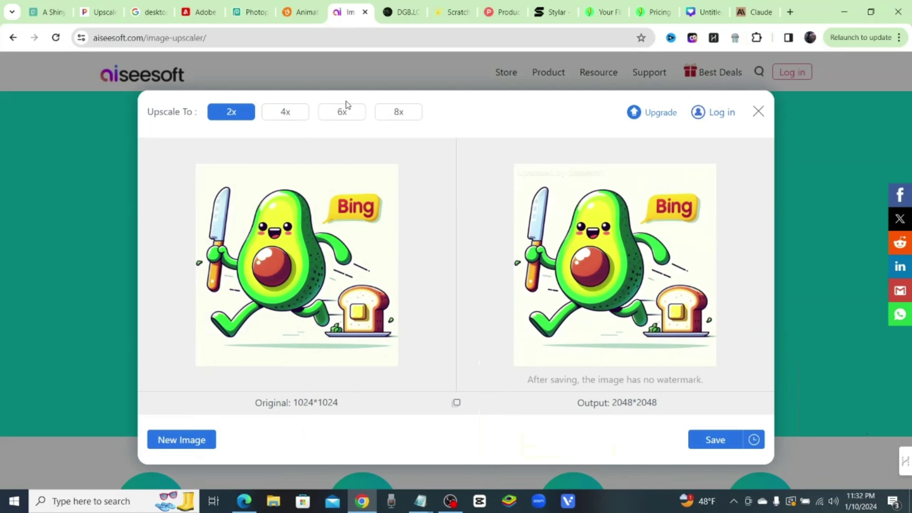
left_click(304, 113)
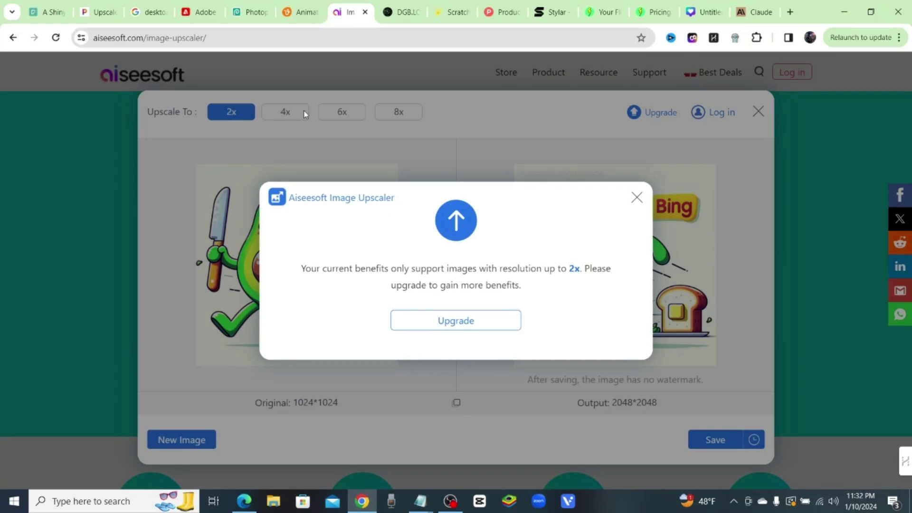
left_click(629, 205)
left_click(385, 117)
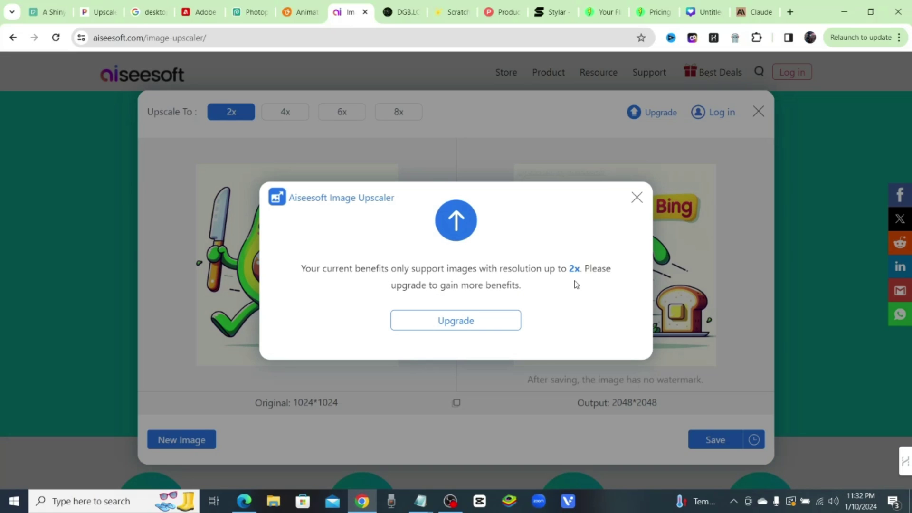
left_click(637, 197)
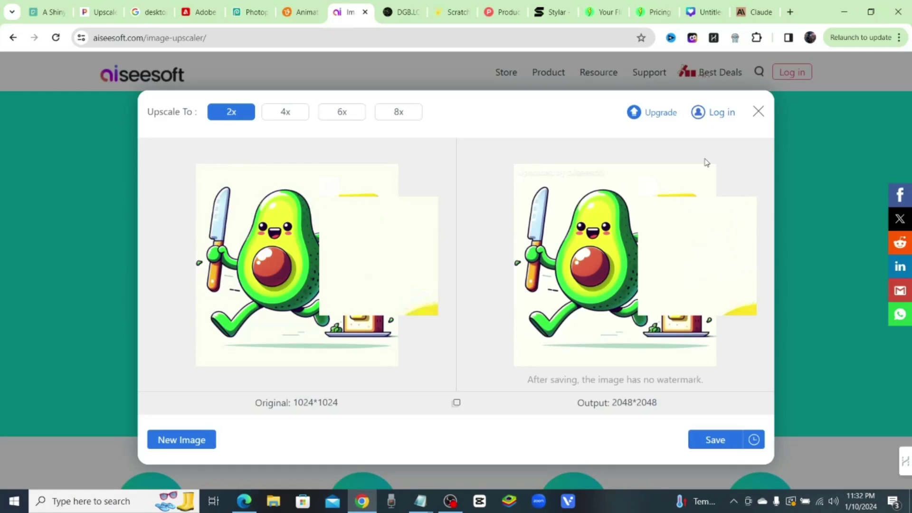
Close the Aiseesoft result and look back through the Google search results.
left_click(759, 112)
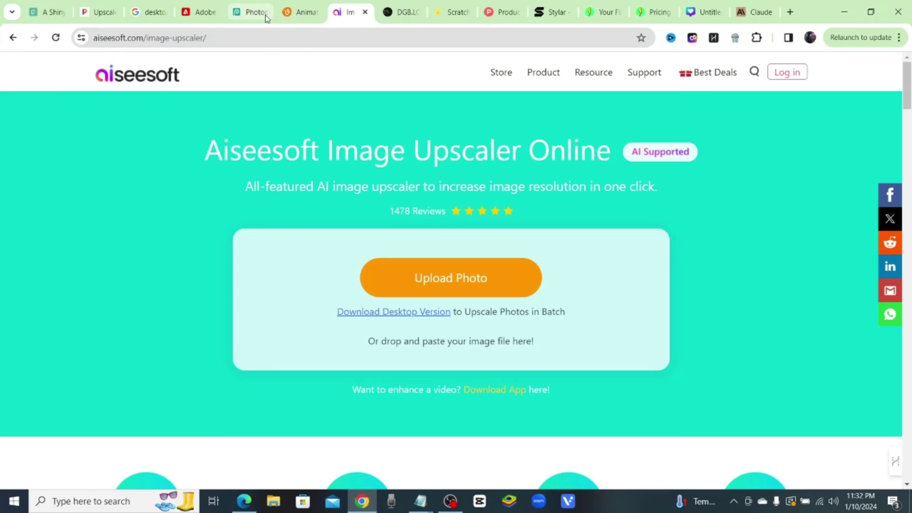
left_click(13, 38)
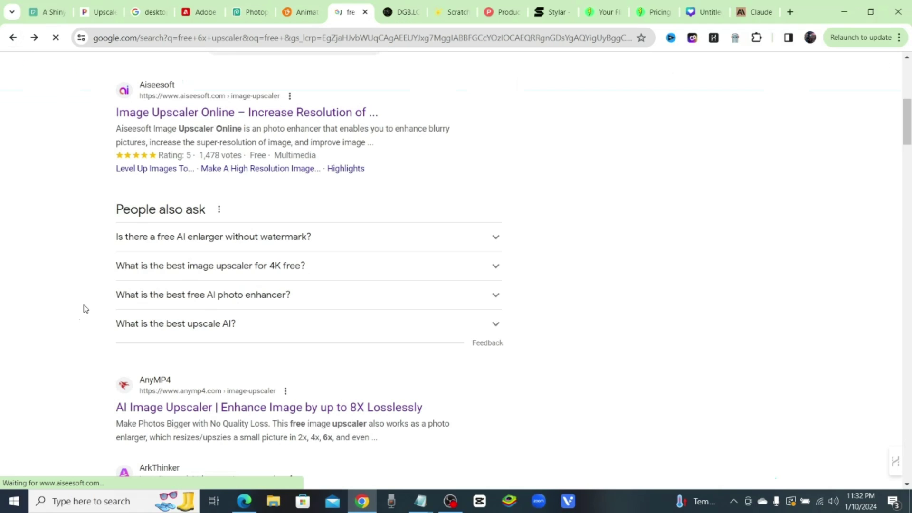
scroll(84, 310, "down", 3)
scroll(88, 248, "down", 3)
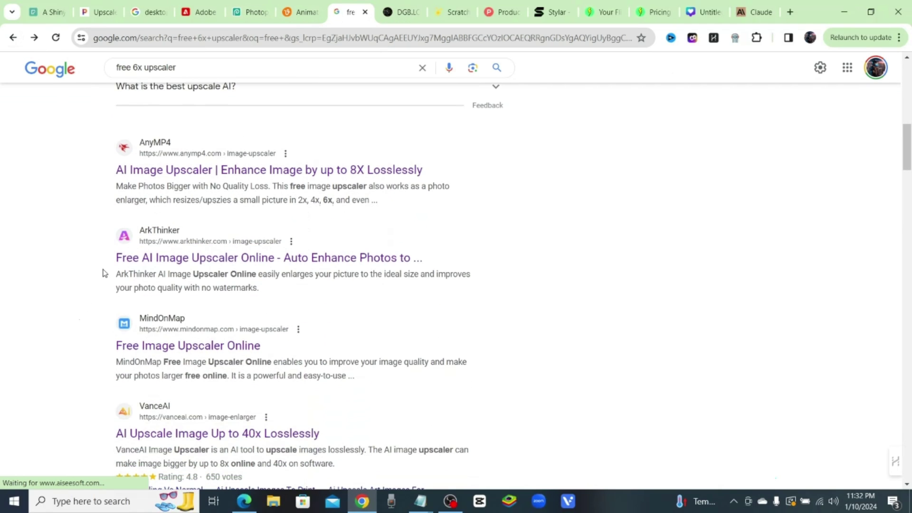
scroll(90, 272, "down", 3)
scroll(71, 265, "up", 3)
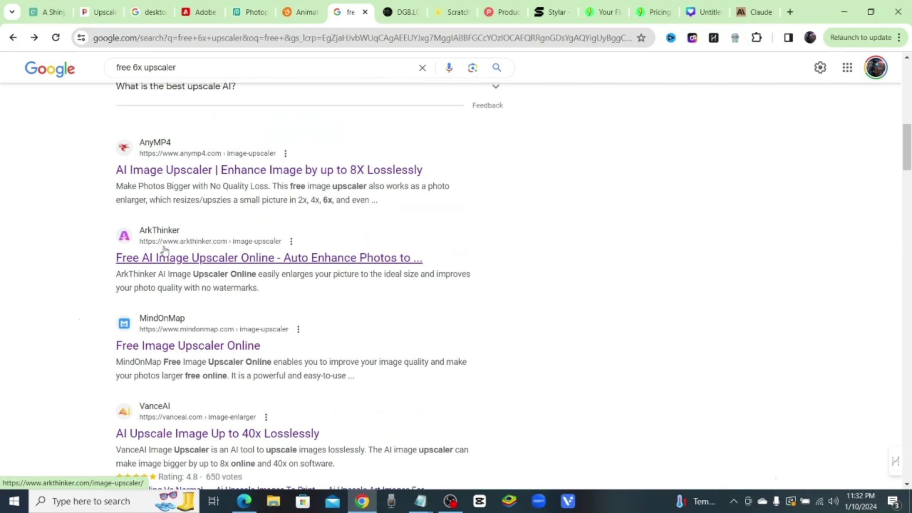
scroll(222, 243, "down", 4)
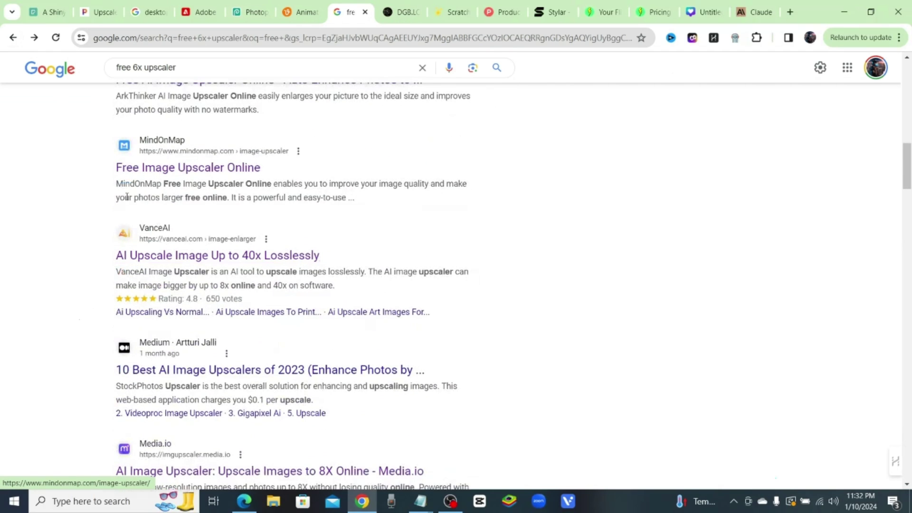
scroll(105, 243, "down", 3)
scroll(75, 256, "down", 1)
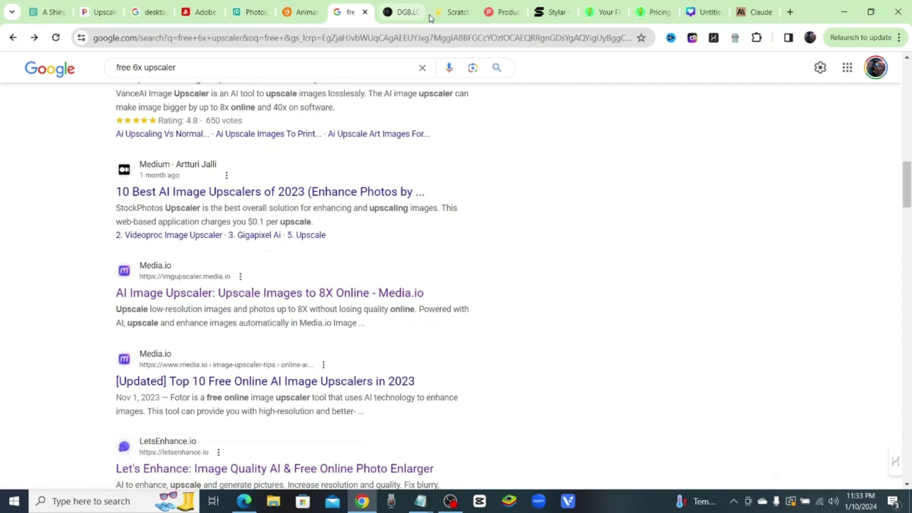
On the DGB.lol Tools page, open the AI Image Upscaler card.
left_click(403, 13)
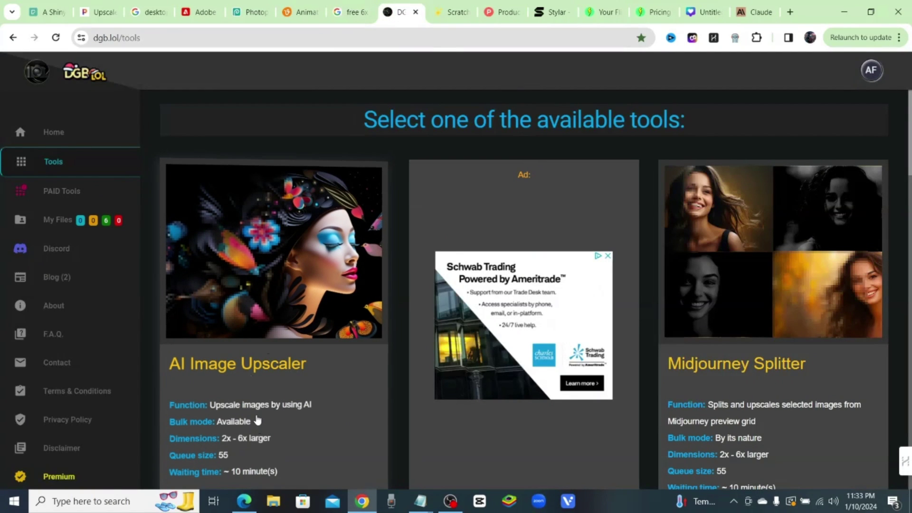
scroll(257, 420, "down", 3)
scroll(361, 370, "up", 2)
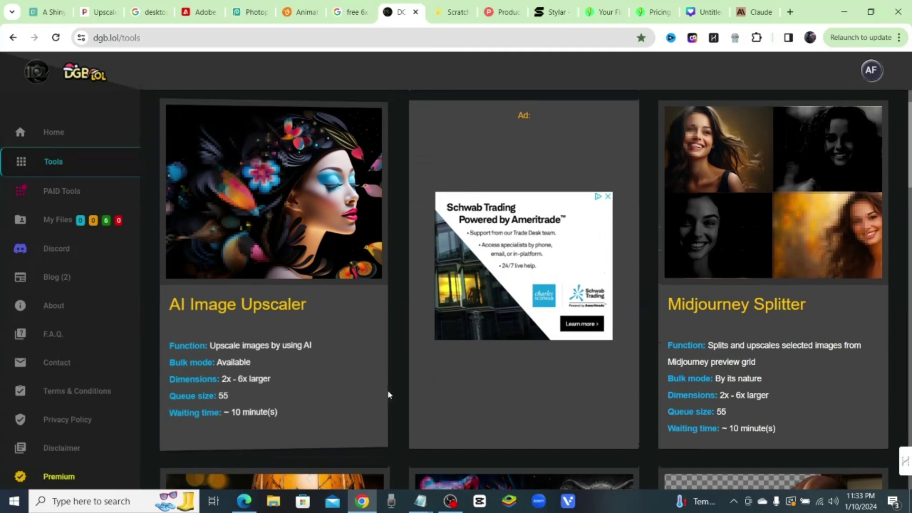
scroll(388, 395, "up", 1)
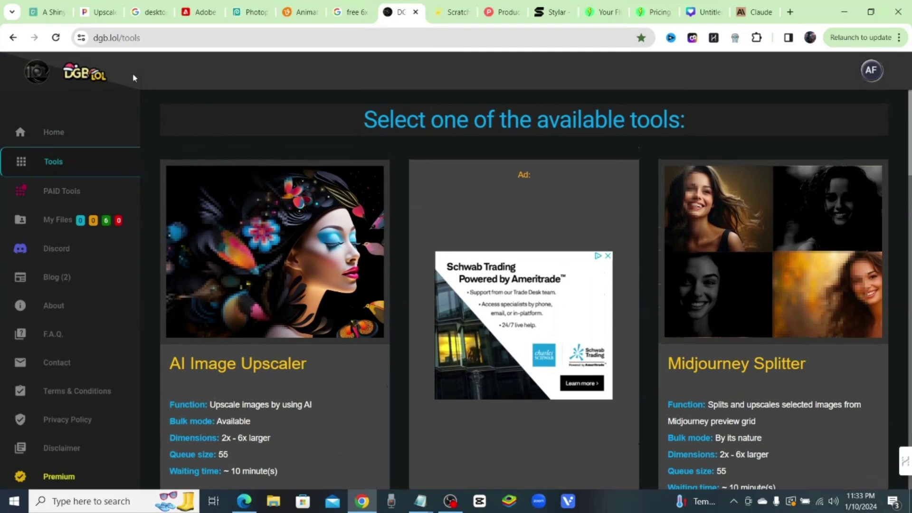
scroll(308, 339, "down", 2)
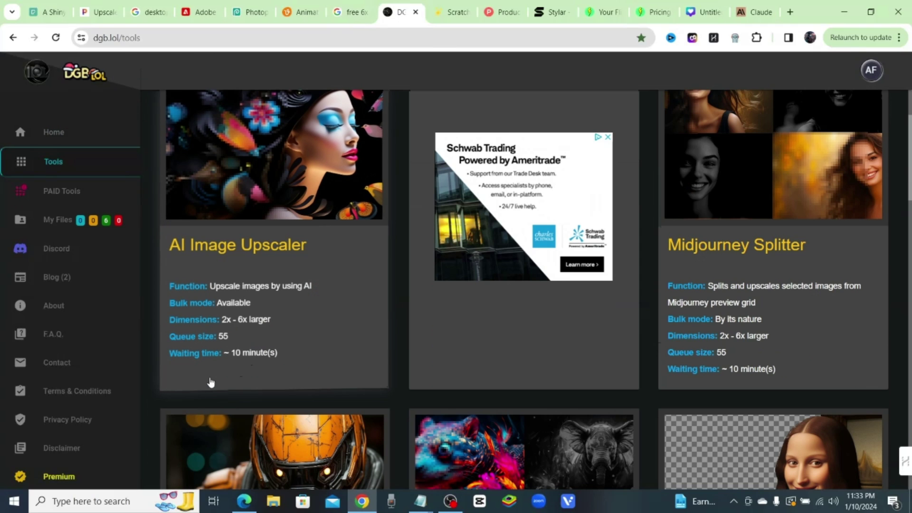
scroll(209, 363, "up", 2)
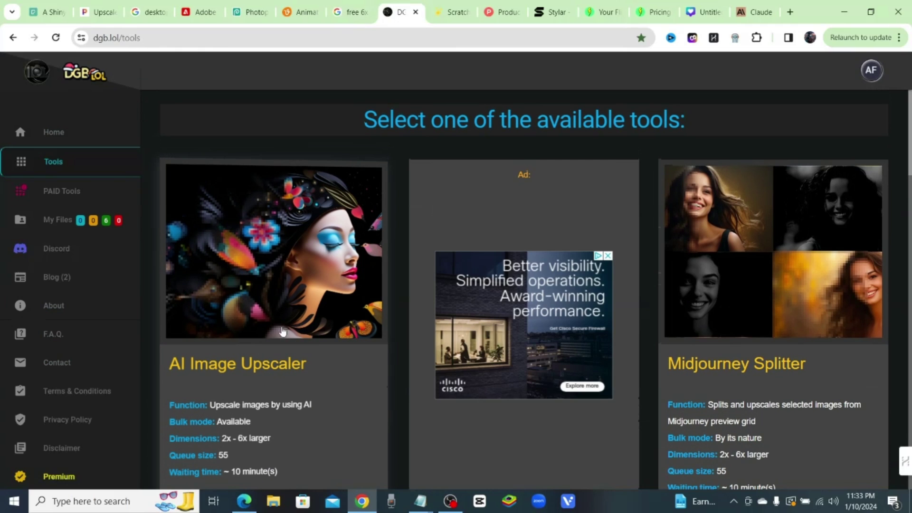
scroll(314, 342, "down", 4)
scroll(318, 340, "up", 2)
left_click(261, 310)
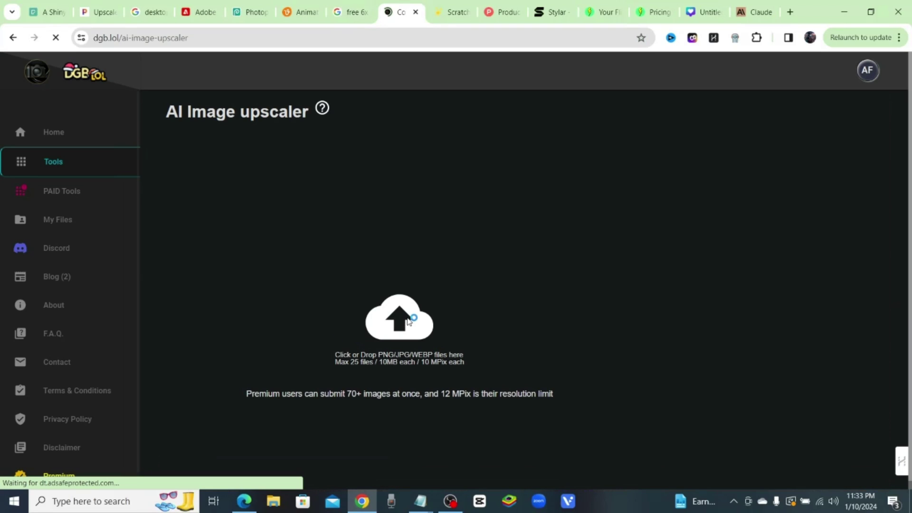
Upload the avacardio image and submit it with the DGB LOL (Sharp) 6x model.
left_click(406, 310)
left_click(526, 365)
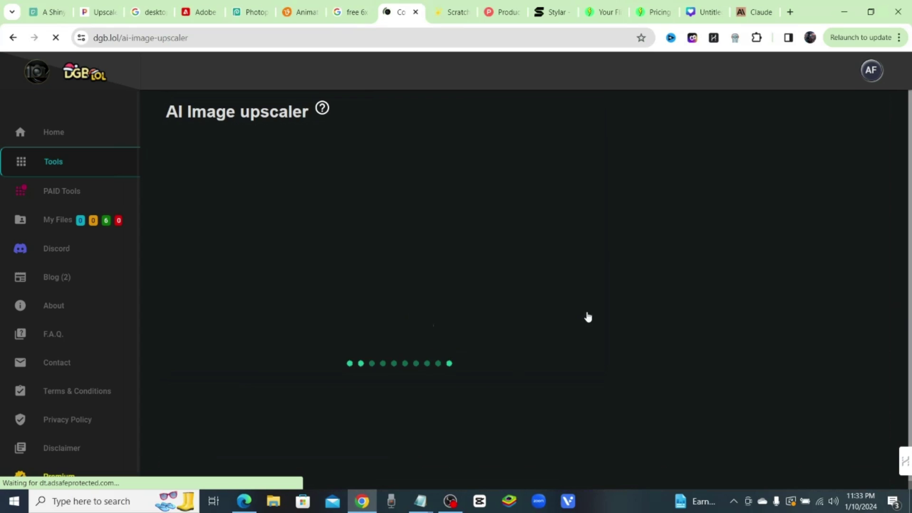
left_click(369, 228)
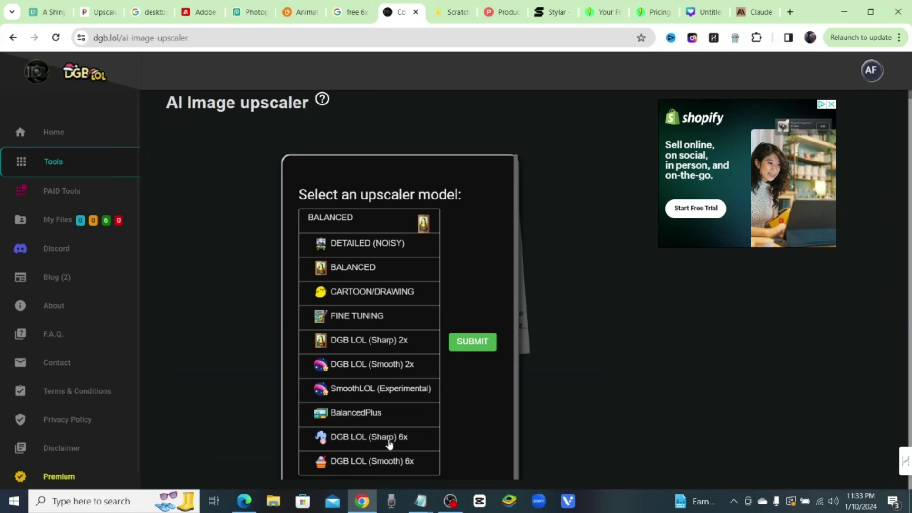
left_click(388, 441)
left_click(460, 222)
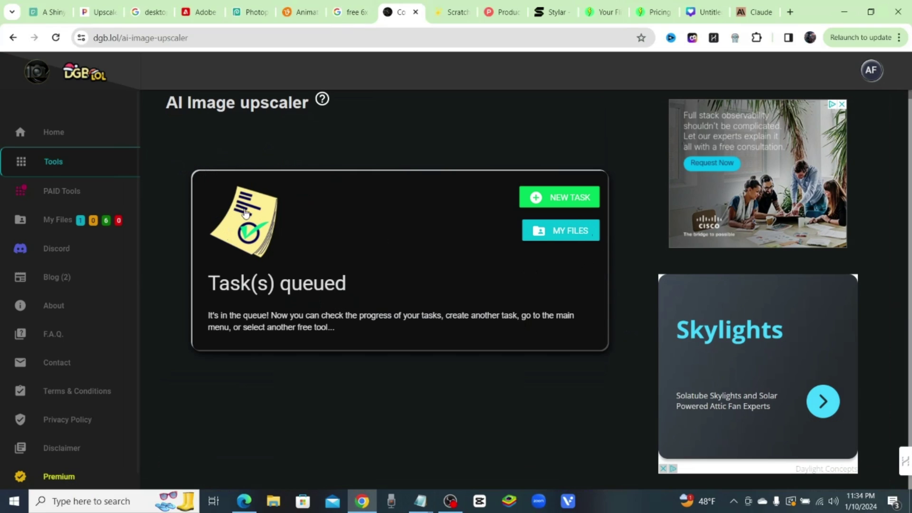
In My files, check the avocado task's queue position (#18, about 9 mins) and refresh the list.
left_click(582, 235)
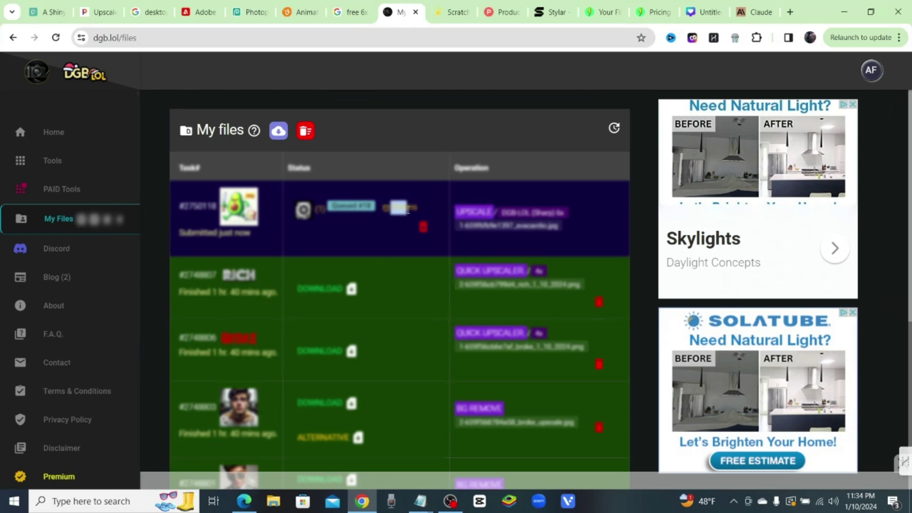
left_click_drag(425, 211, 374, 214)
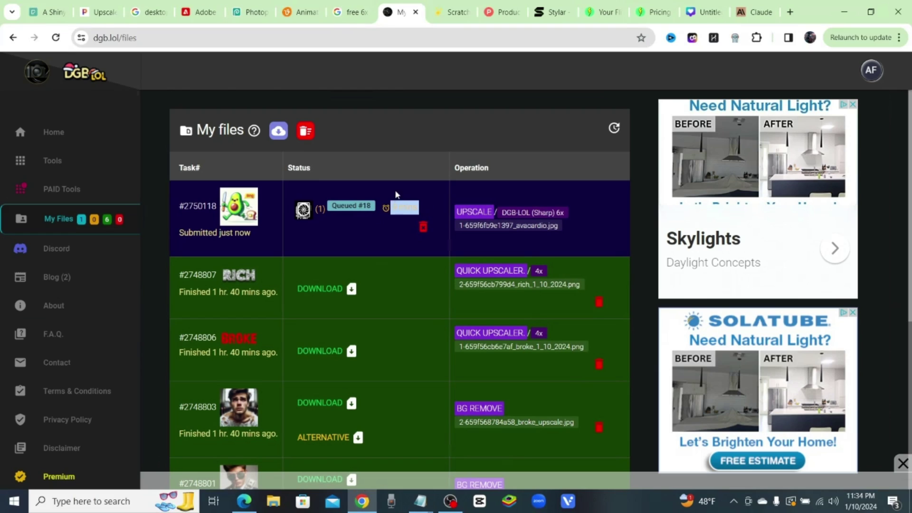
left_click(440, 203)
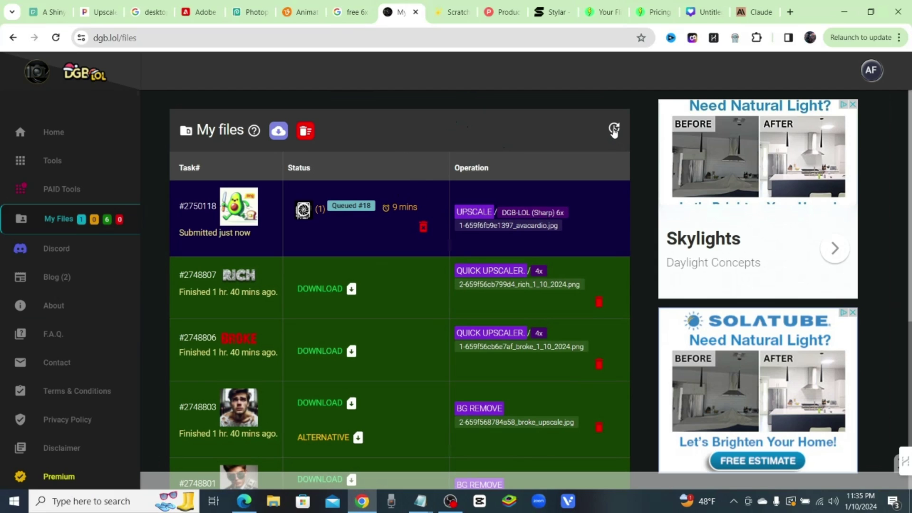
left_click(614, 129)
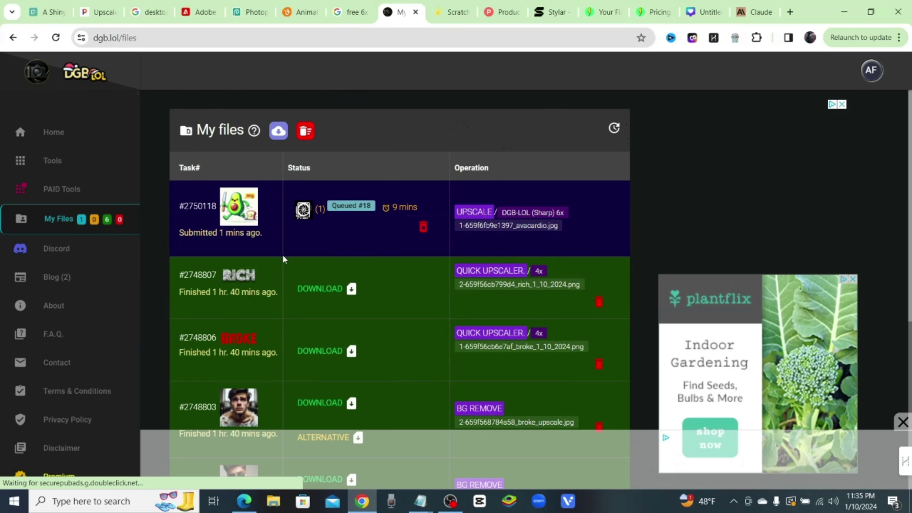
scroll(332, 309, "down", 5)
scroll(366, 357, "up", 5)
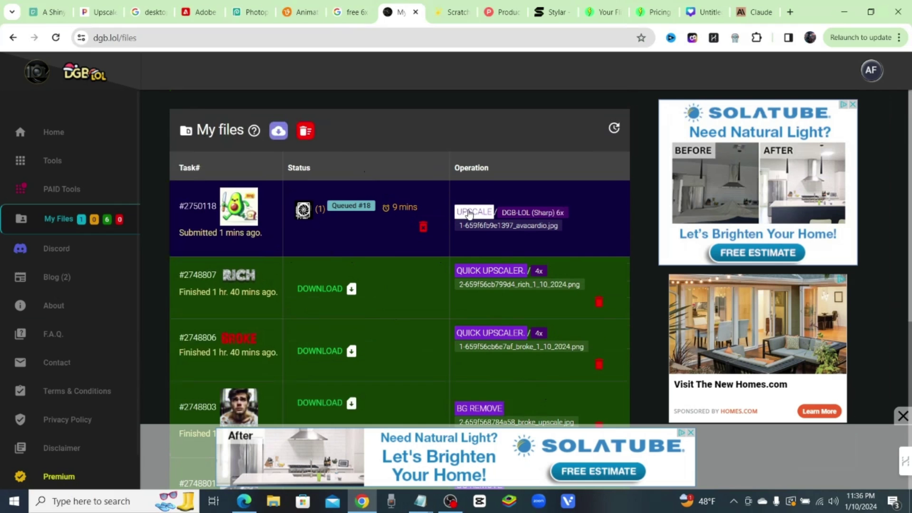
On the free 6x upscaler results, highlight AnyMP4's '4x, 6x' enlargement mention.
left_click(351, 12)
scroll(399, 312, "up", 5)
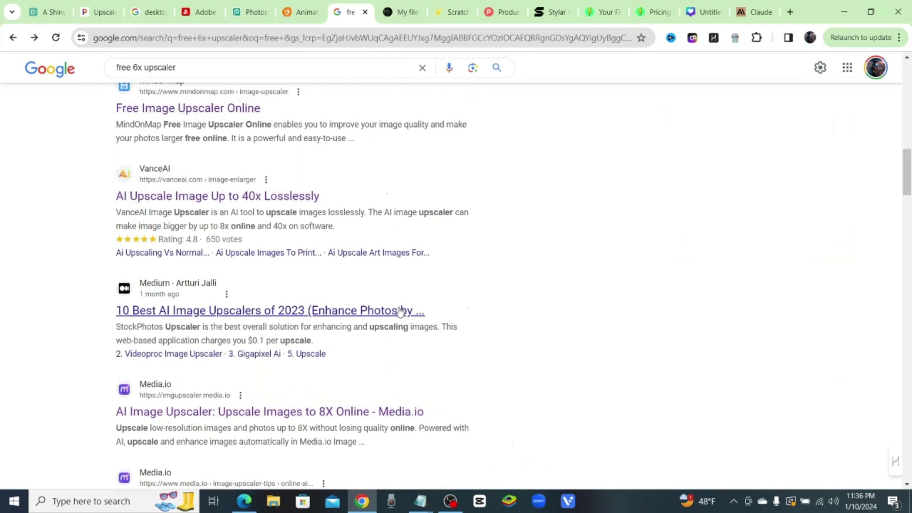
scroll(399, 311, "down", 4)
scroll(333, 266, "up", 1)
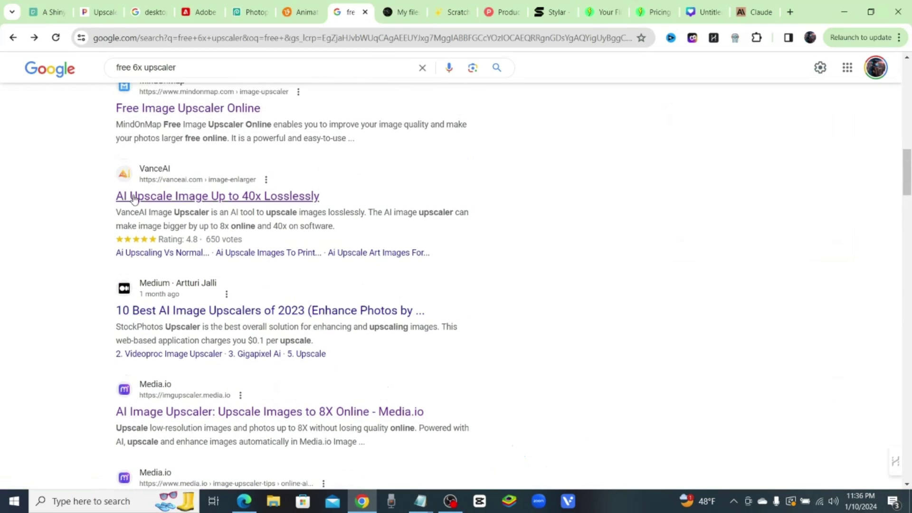
scroll(209, 181, "up", 2)
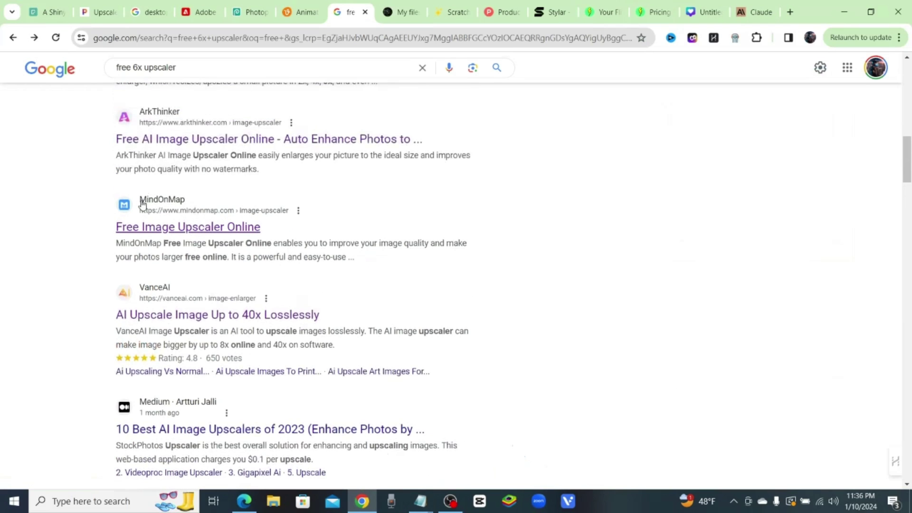
scroll(190, 186, "up", 2)
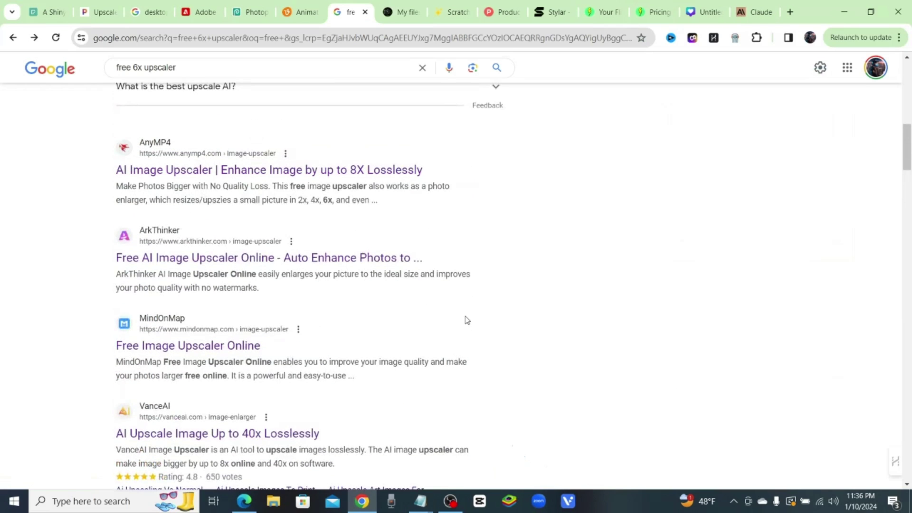
scroll(287, 209, "down", 4)
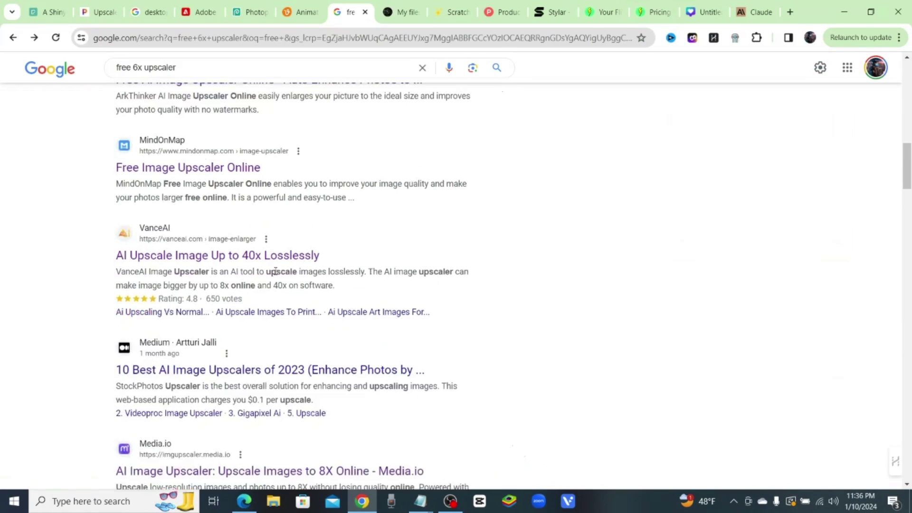
scroll(587, 292, "up", 4)
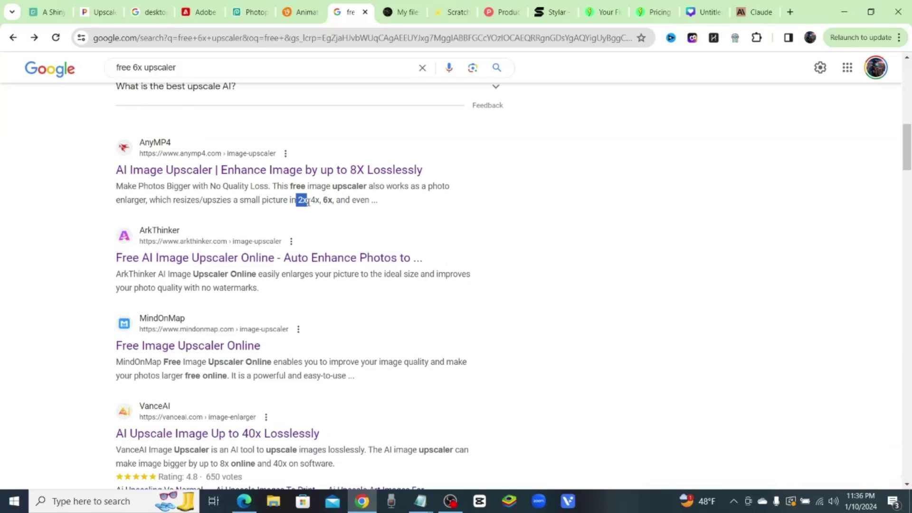
left_click_drag(308, 201, 405, 213)
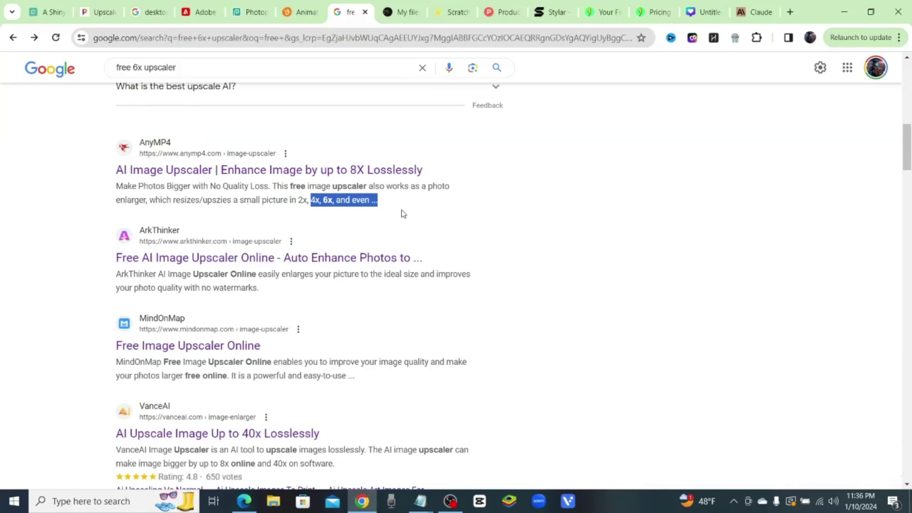
left_click(507, 227)
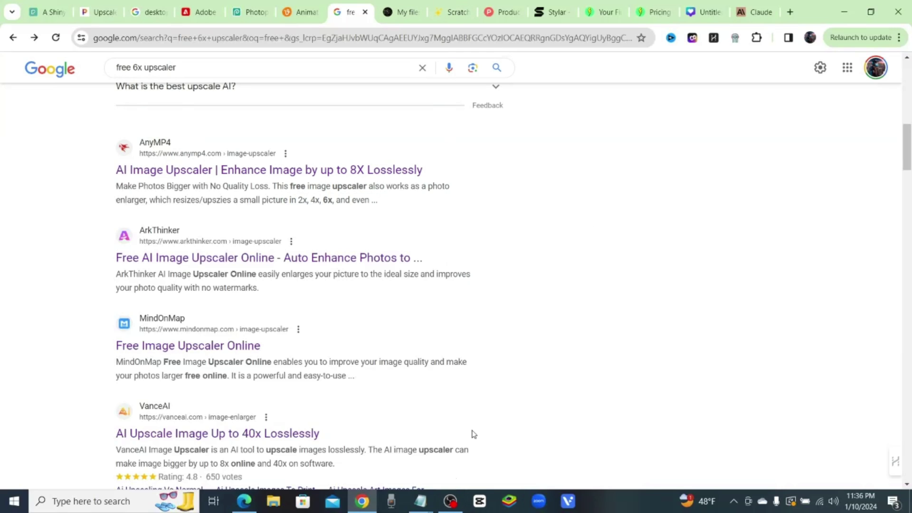
Go back to the My files tab and close the full-page ad.
left_click(399, 12)
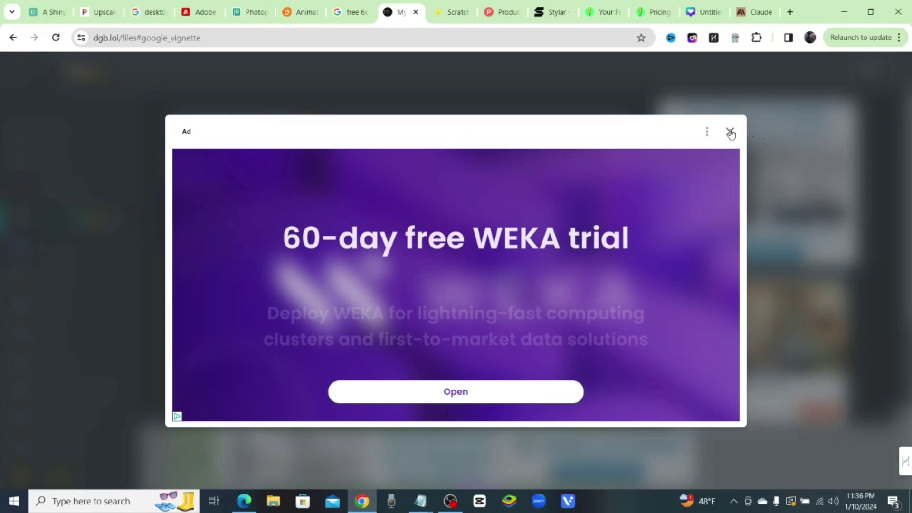
left_click(730, 133)
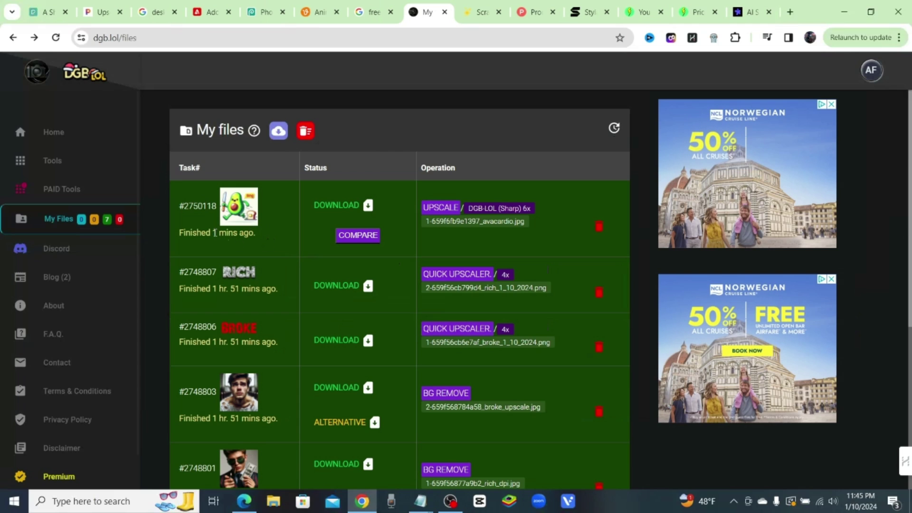
Open the before/after comparison for the finished avocado Sharp 6x upscale.
left_click(358, 237)
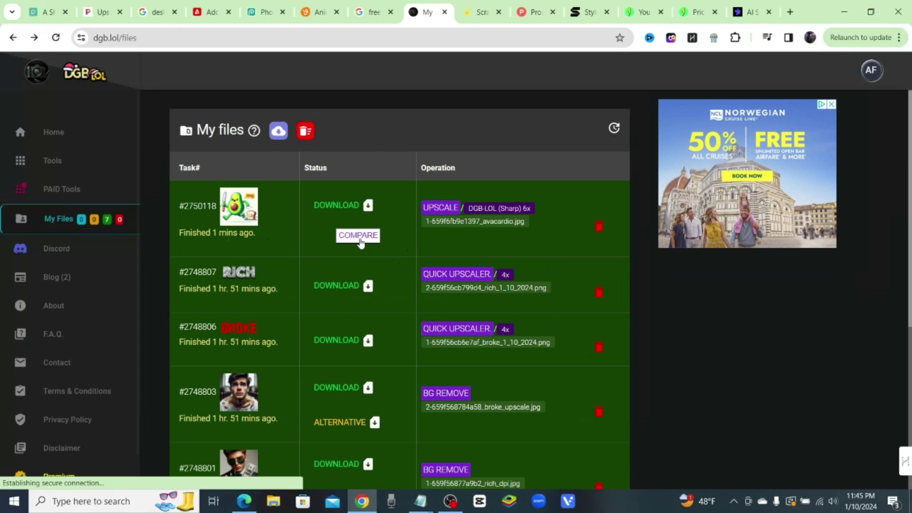